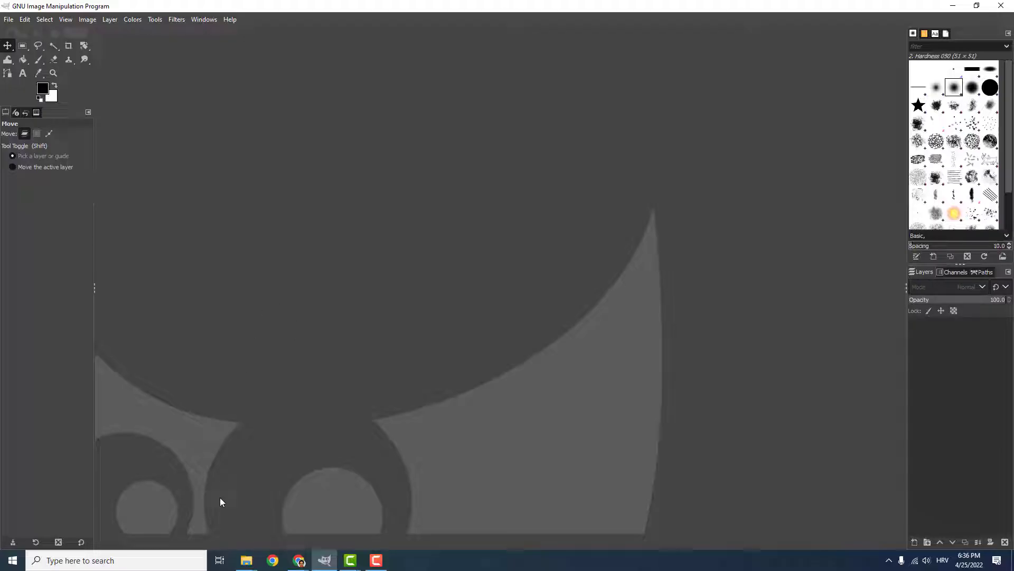
# Drag the seagulls JPG from the Pictures window onto GIMP to open it as an image.
pyautogui.click(246, 560)
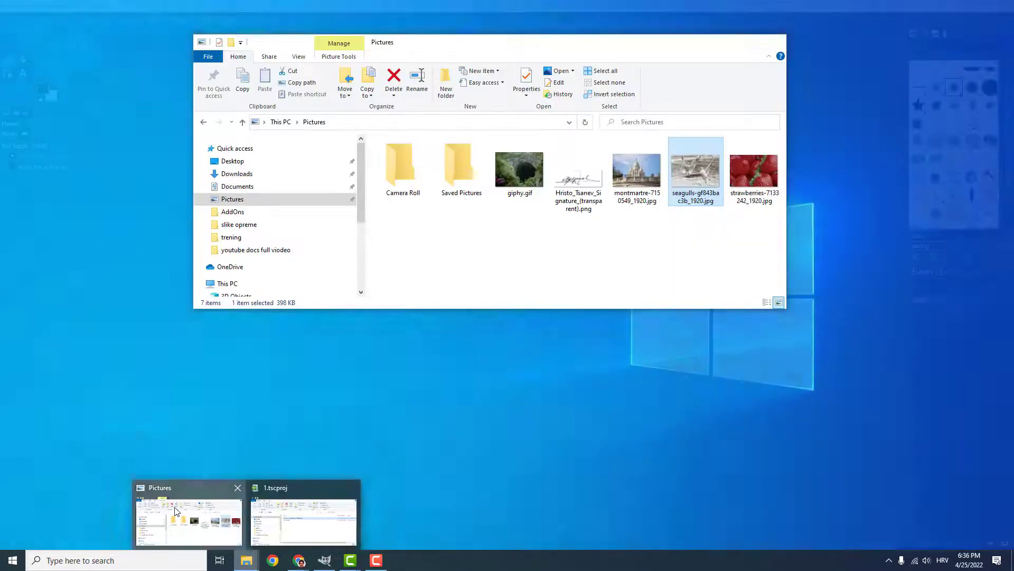
pyautogui.click(151, 514)
pyautogui.moveTo(377, 88); pyautogui.dragTo(510, 254)
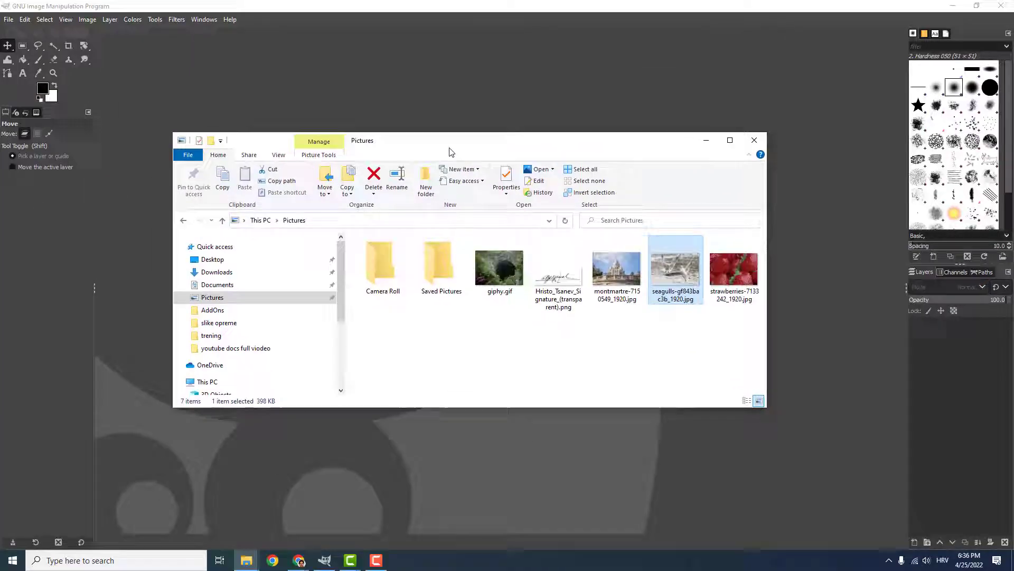
pyautogui.moveTo(728, 400); pyautogui.dragTo(399, 158)
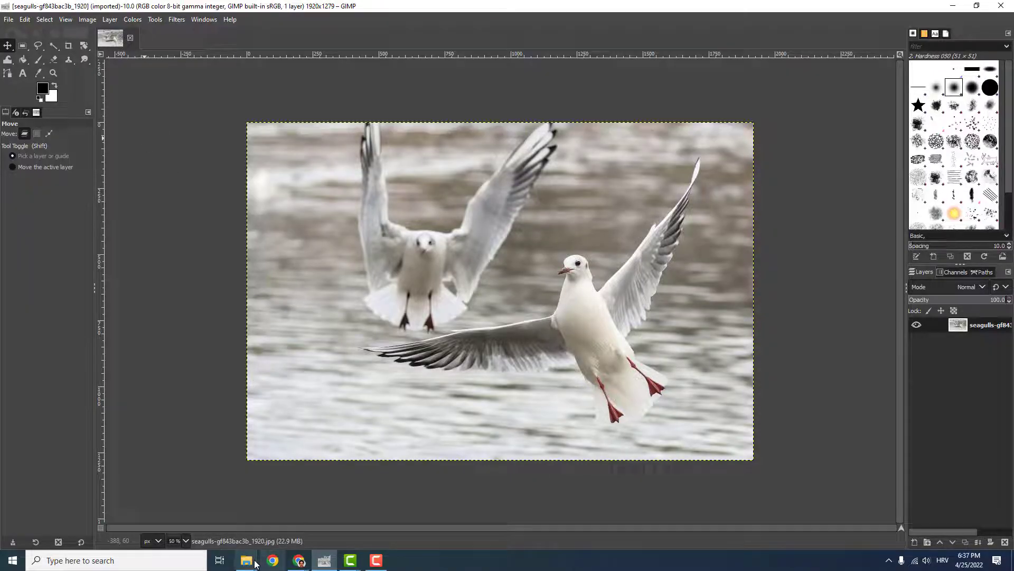
# Drop the strawberries JPG onto the seagulls image, adding it as a top layer.
pyautogui.moveTo(246, 561)
pyautogui.click(303, 515)
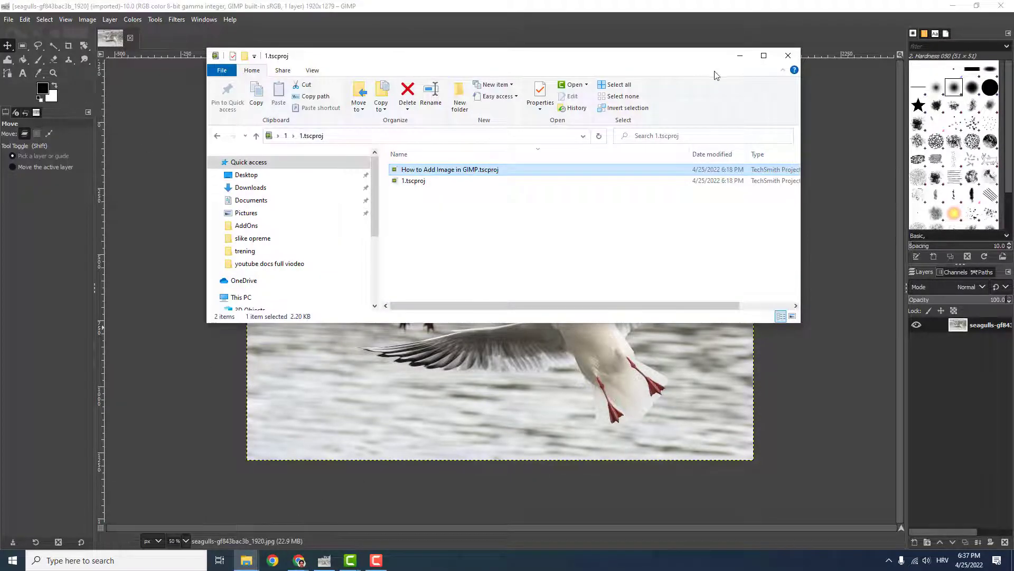
pyautogui.click(739, 56)
pyautogui.moveTo(792, 381); pyautogui.dragTo(765, 253)
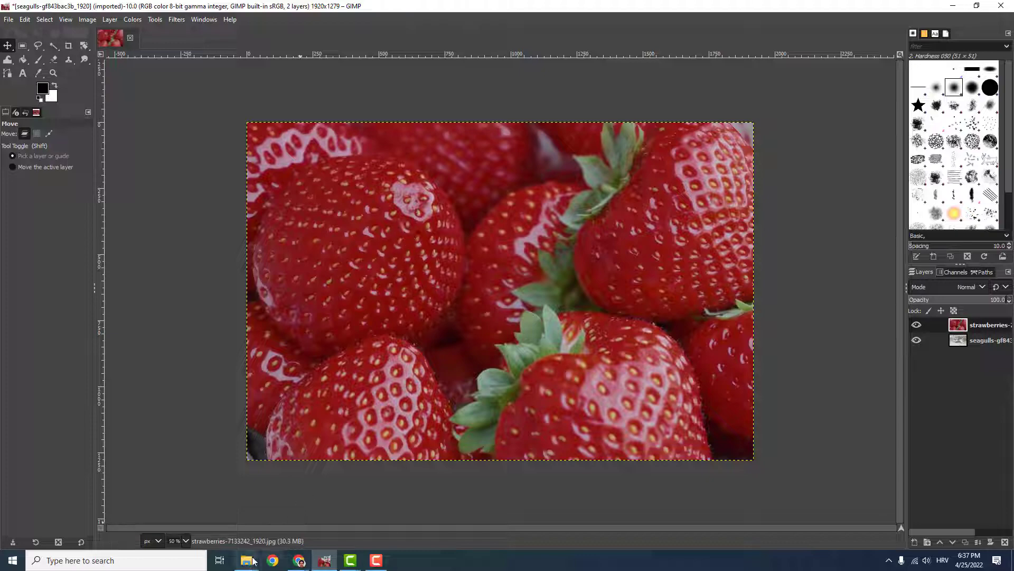
# Open the seagulls JPG via Open with > GIMP, then compare the two image tabs.
pyautogui.moveTo(246, 561)
pyautogui.click(230, 522)
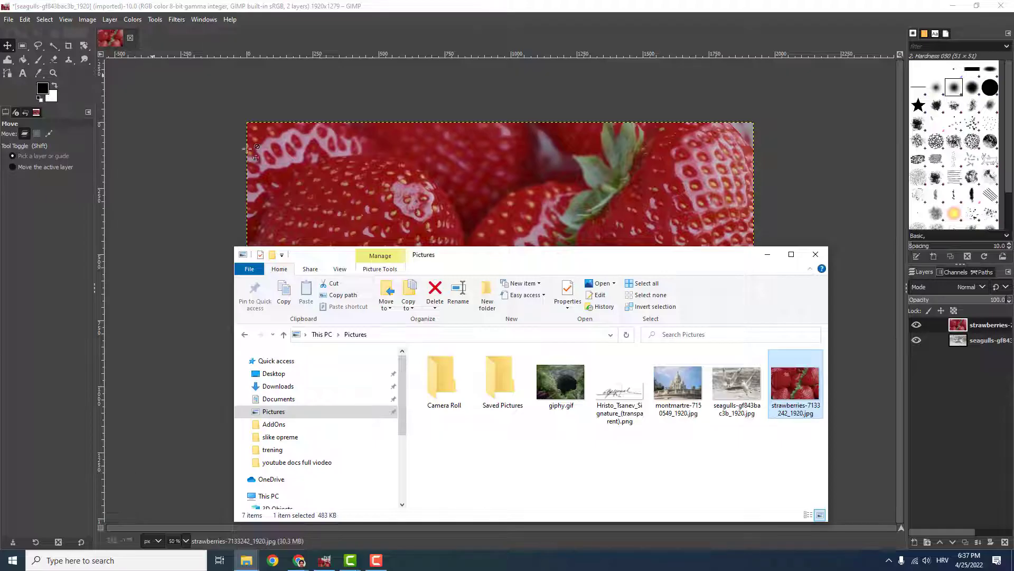
pyautogui.rightClick(736, 387)
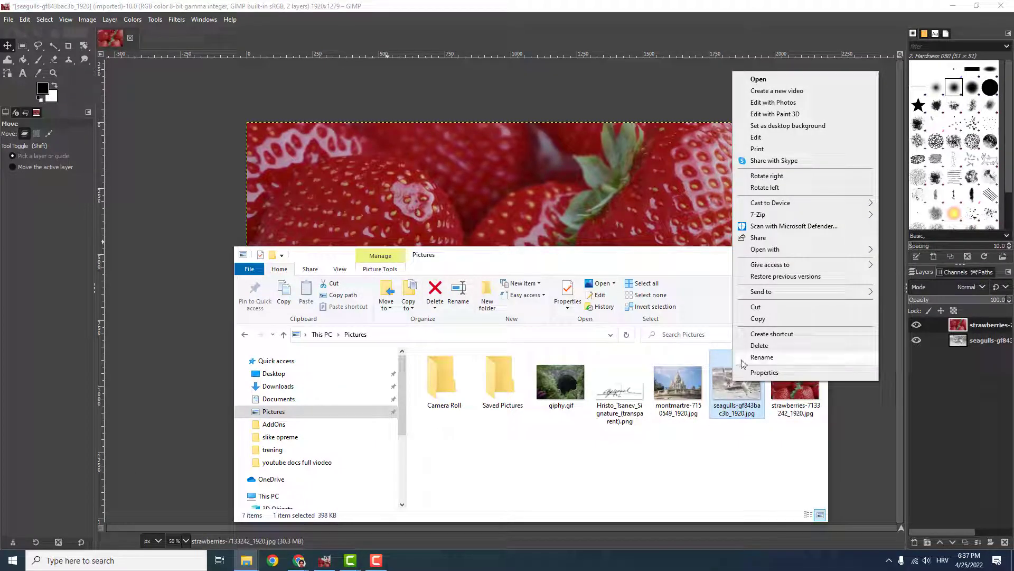
pyautogui.moveTo(766, 249)
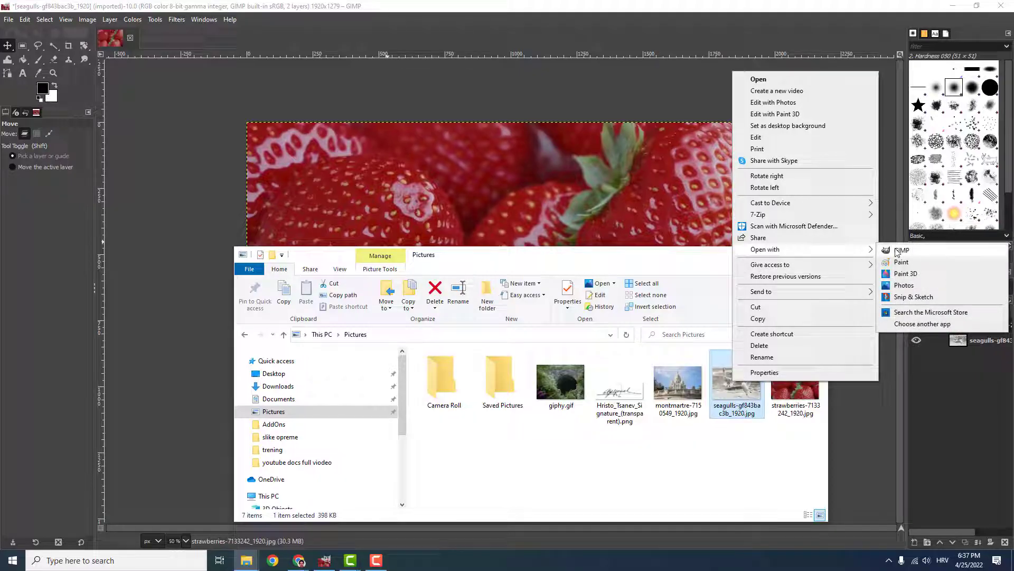
pyautogui.click(904, 252)
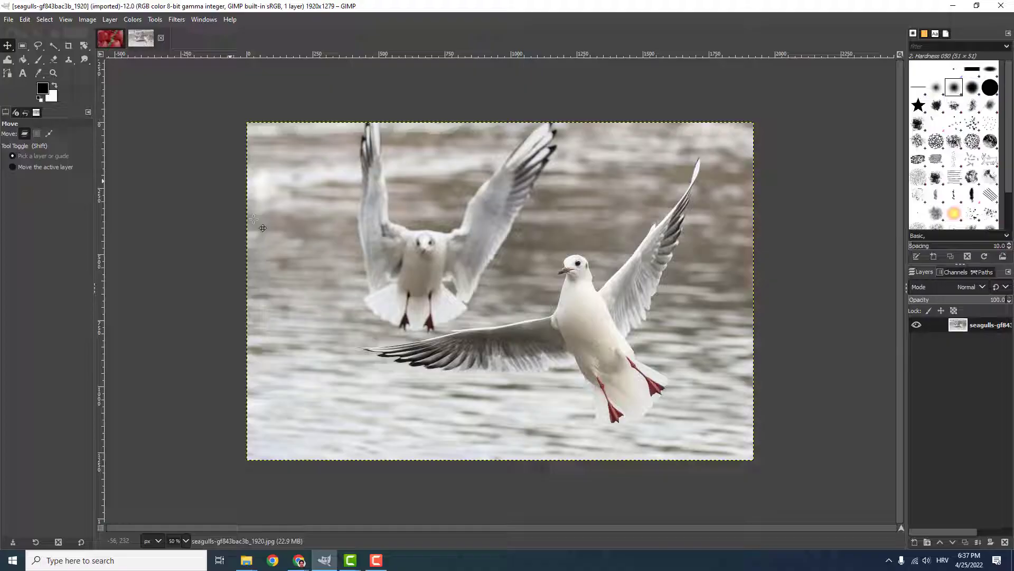
pyautogui.click(109, 38)
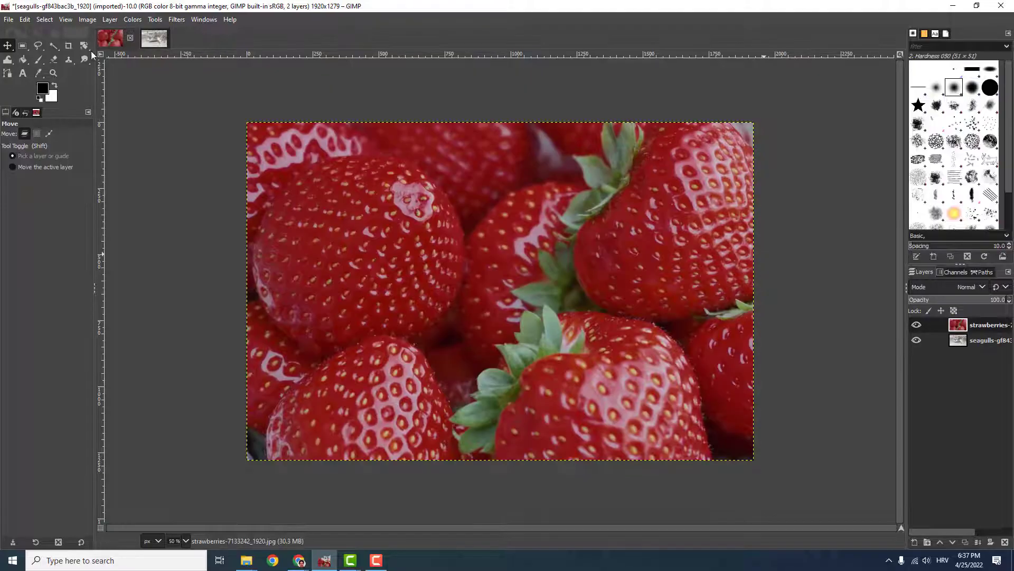
pyautogui.hotkey('alt', '2')
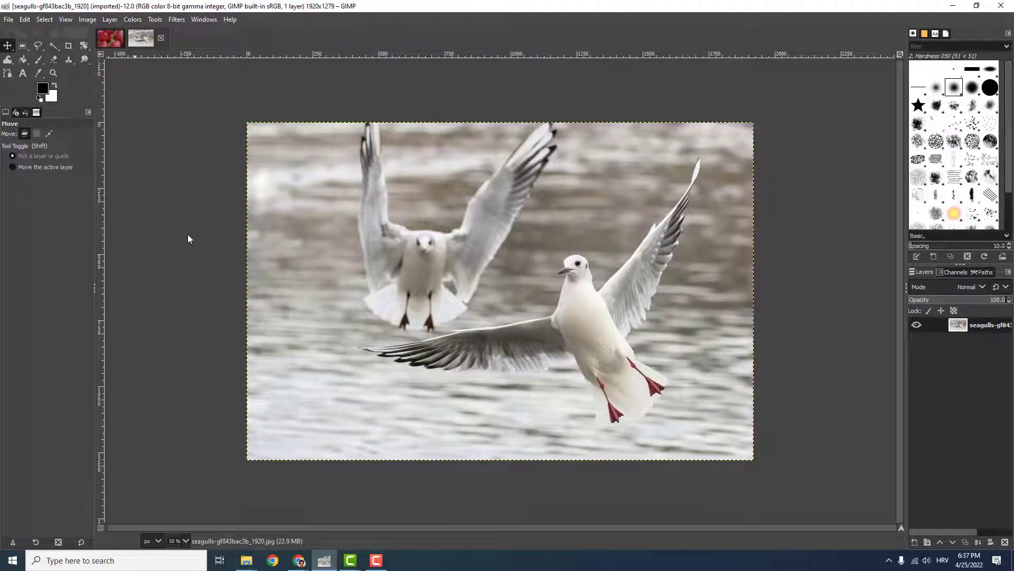